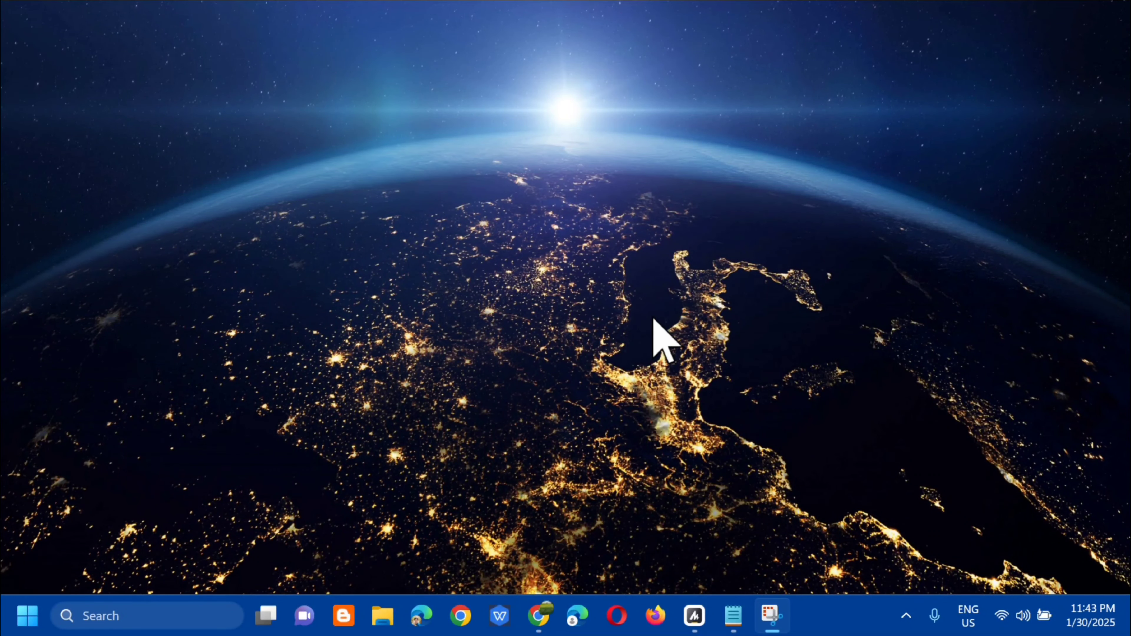
Step: Search Windows for the Settings app and open it
{"action": "left_click", "coordinate": [27, 624]}
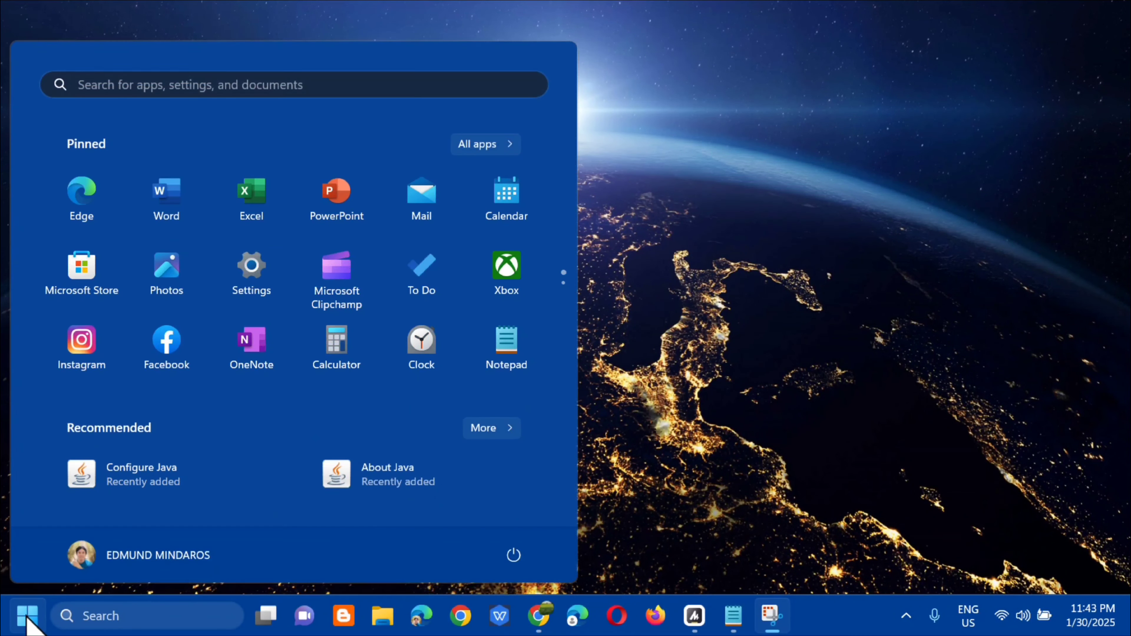
{"action": "left_click", "coordinate": [156, 84]}
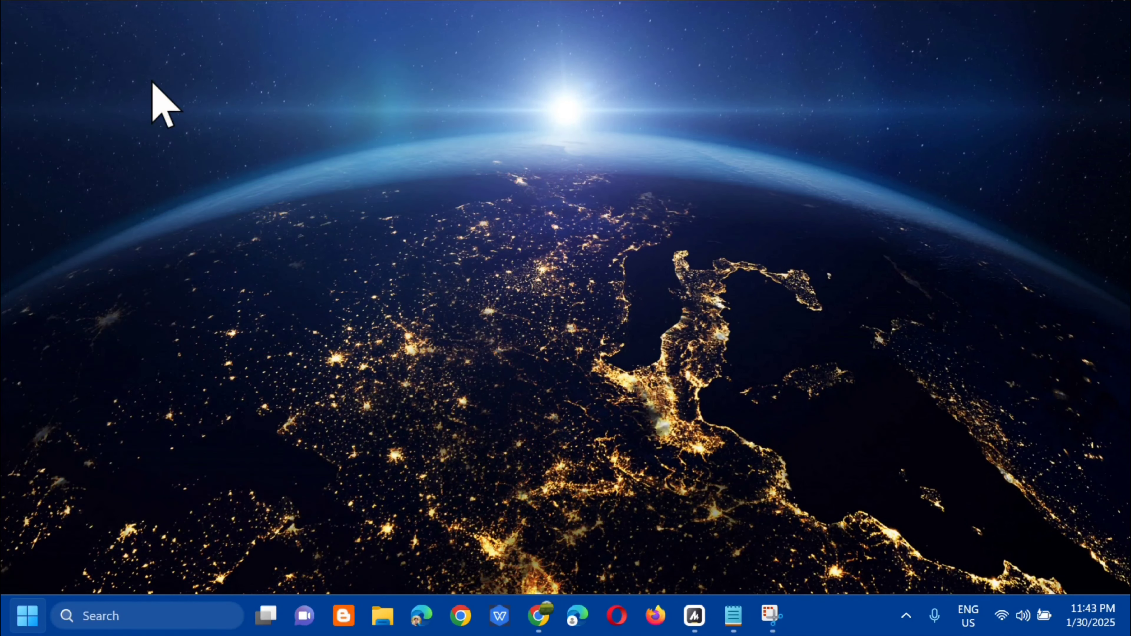
{"action": "type", "text": "sETTINGS"}
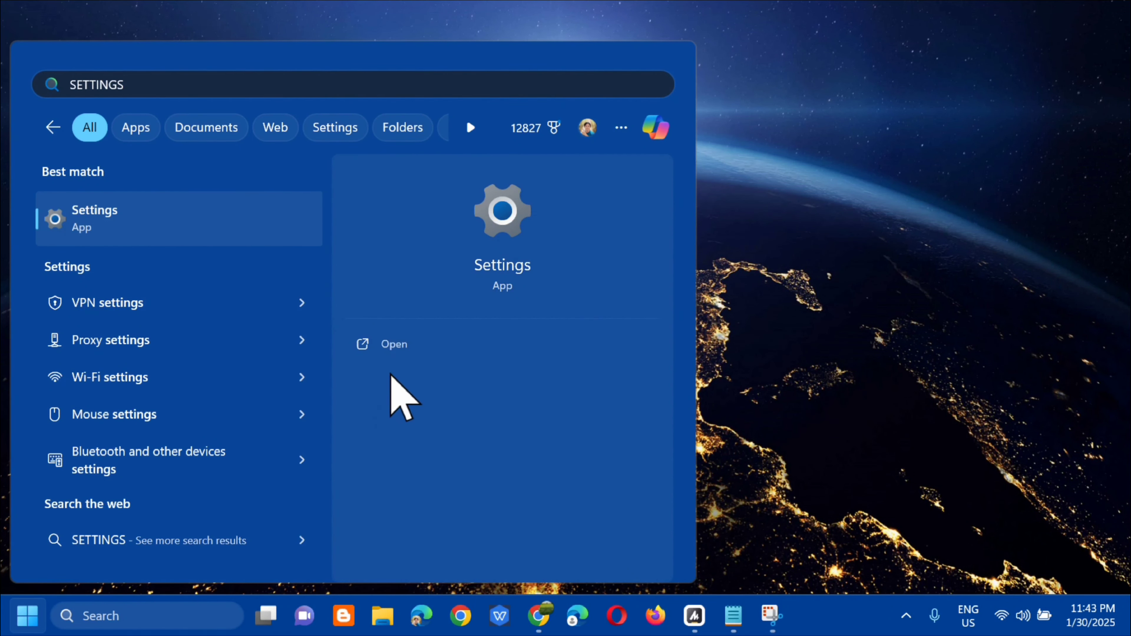
{"action": "left_click", "coordinate": [395, 344]}
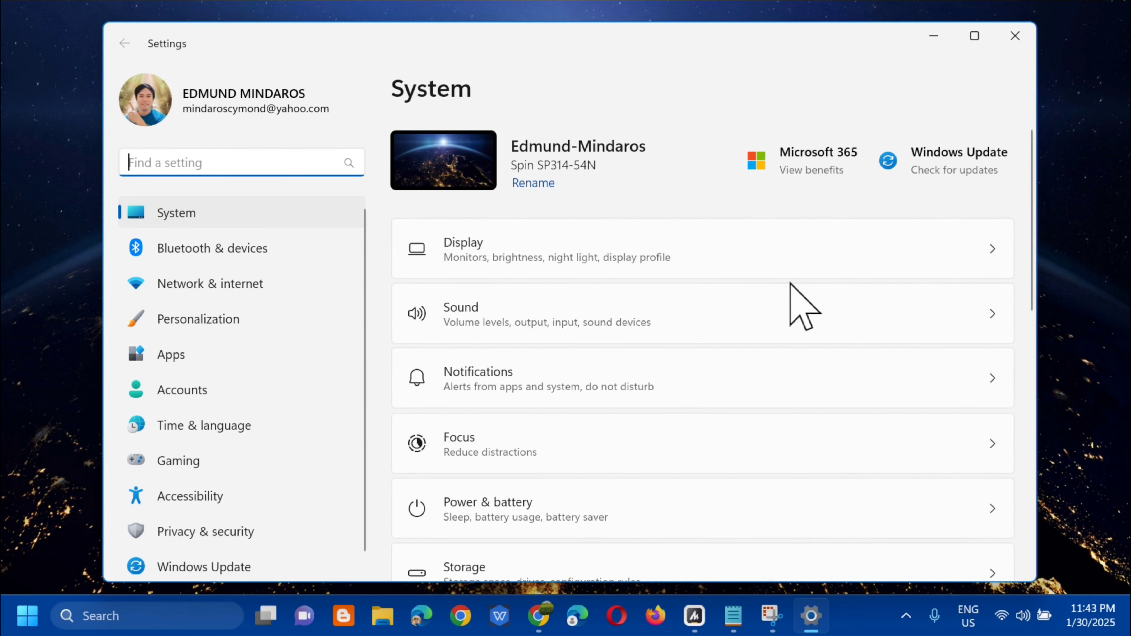
Step: Open the advanced keyboard settings for typing under Time & language to examine the input method options
{"action": "left_click", "coordinate": [181, 427]}
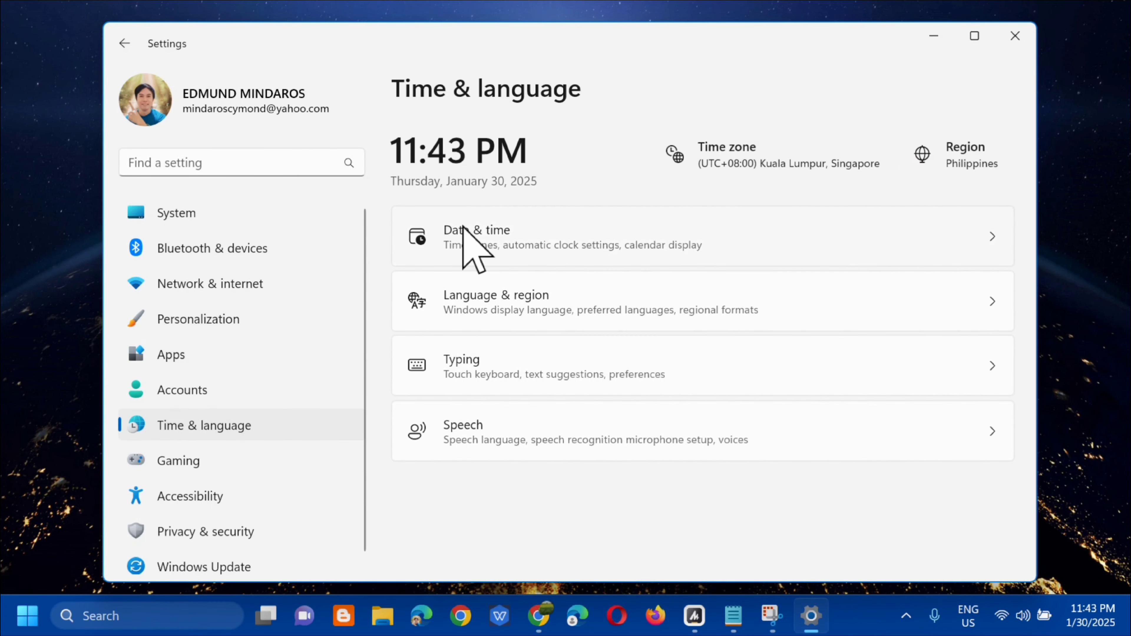
{"action": "left_click", "coordinate": [490, 366]}
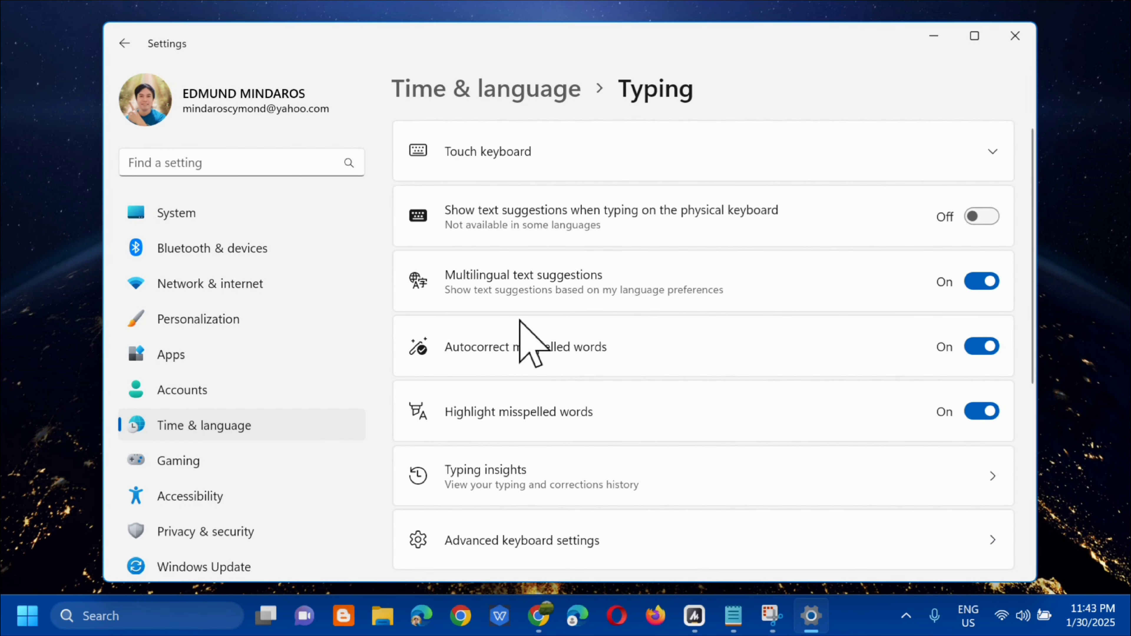
{"action": "scroll", "coordinate": [554, 205], "scroll_direction": "down", "scroll_amount": 5}
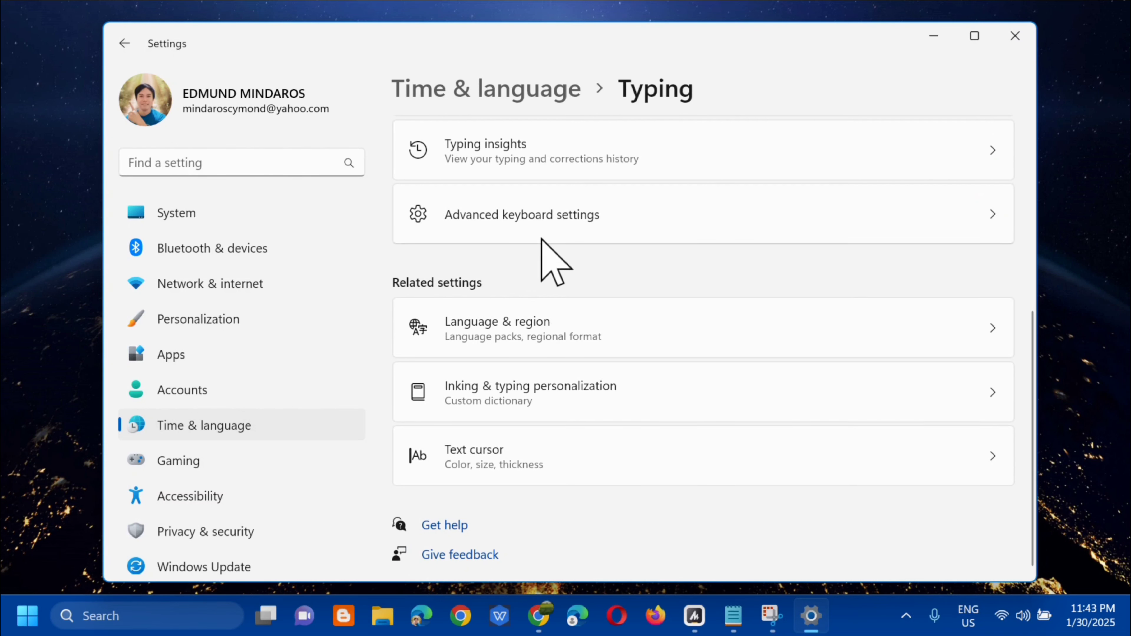
{"action": "left_click", "coordinate": [526, 224]}
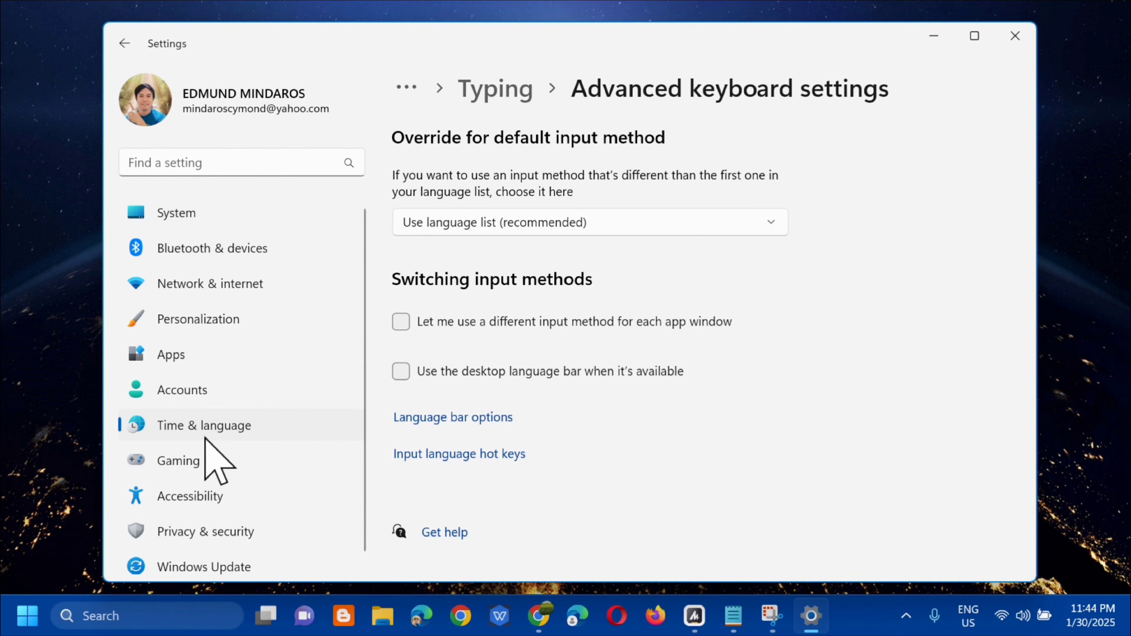
Step: Remove English (Philippines) from the preferred languages in the Language & region settings and close Settings
{"action": "left_click", "coordinate": [210, 427]}
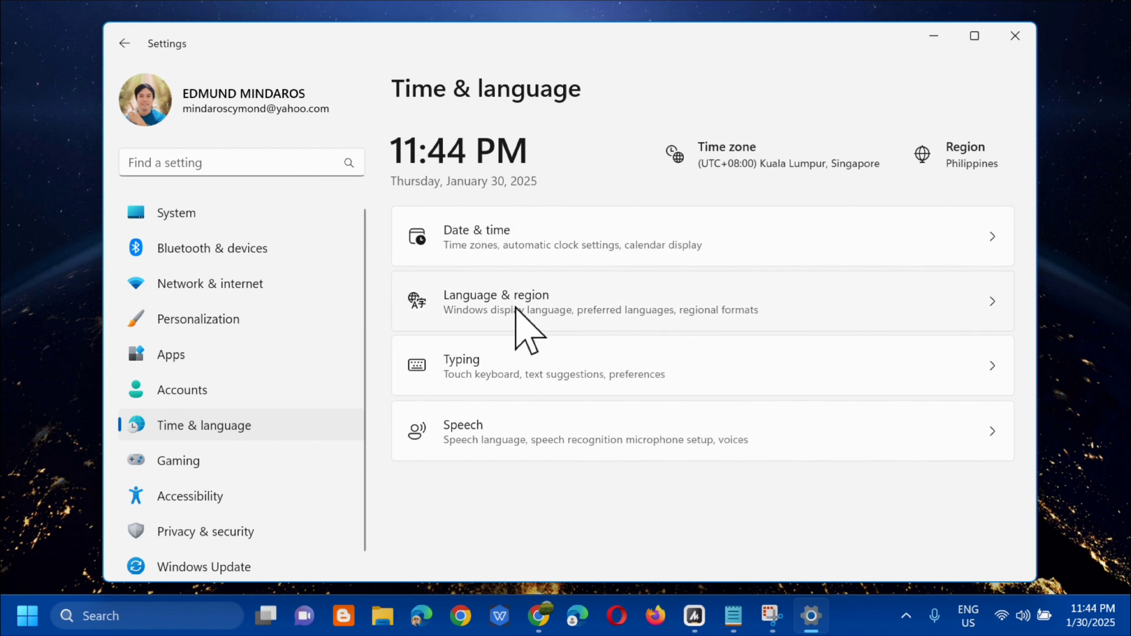
{"action": "left_click", "coordinate": [539, 298]}
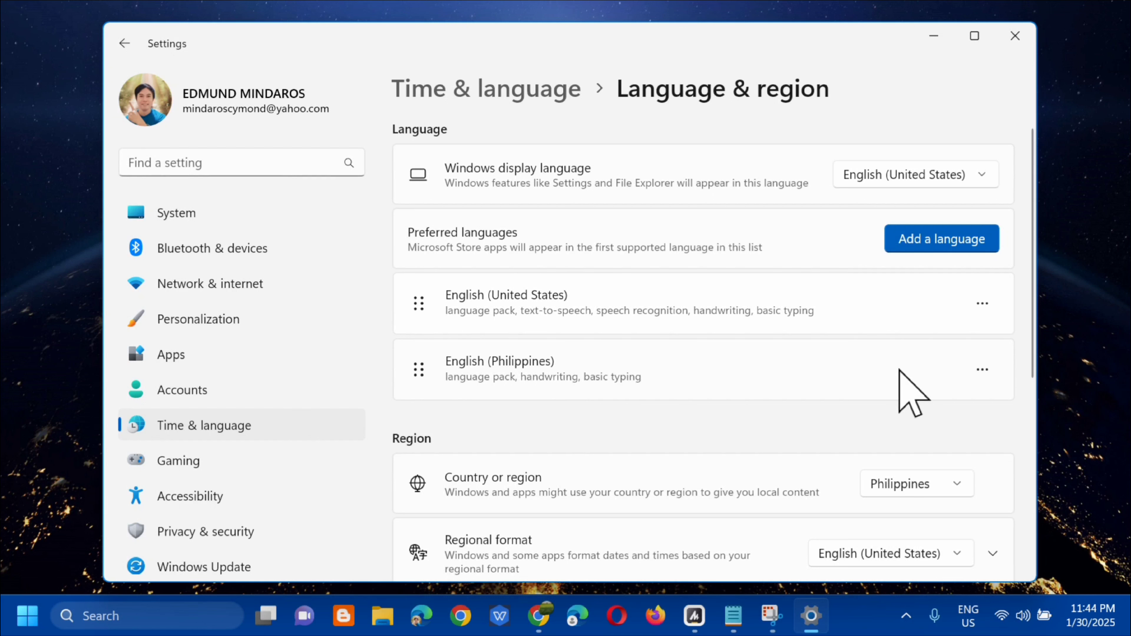
{"action": "left_click", "coordinate": [983, 370]}
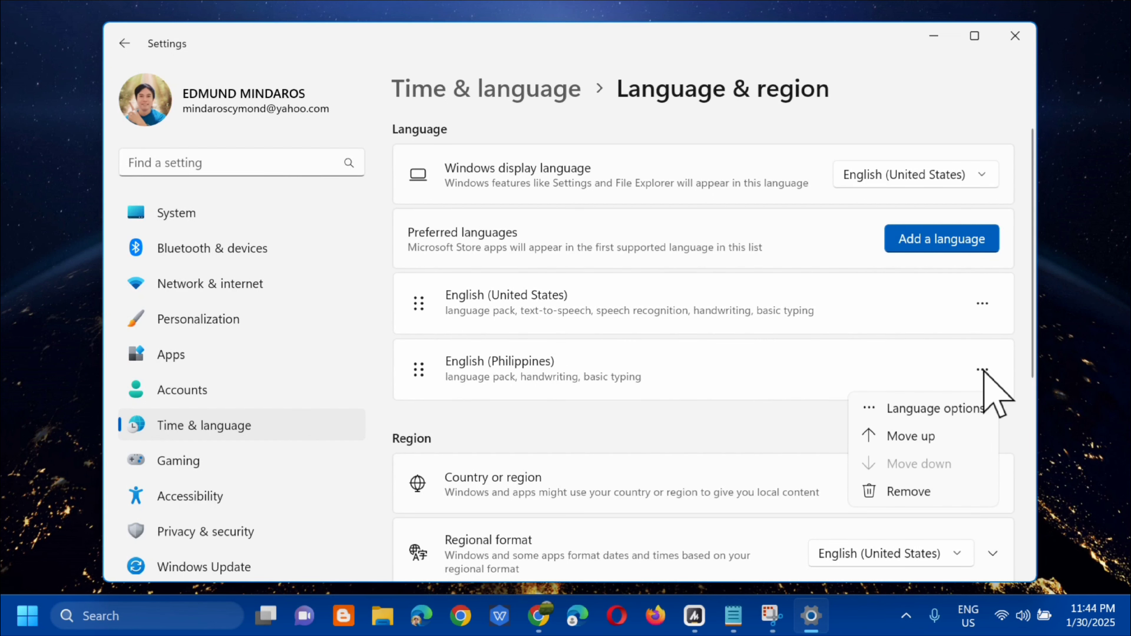
{"action": "left_click", "coordinate": [899, 492]}
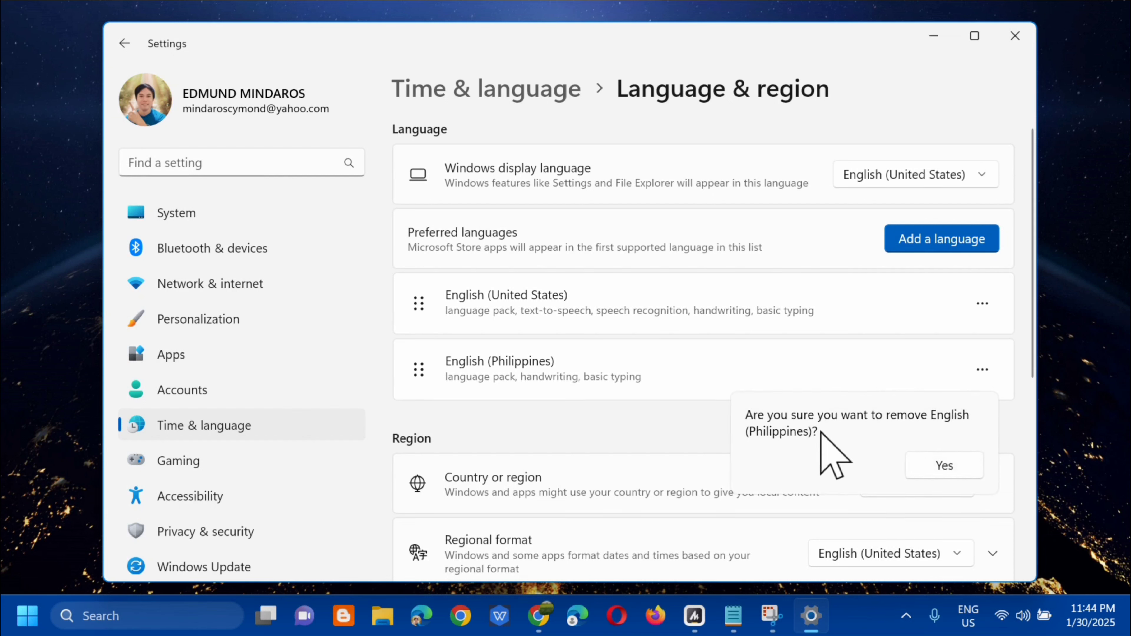
{"action": "left_click", "coordinate": [944, 468]}
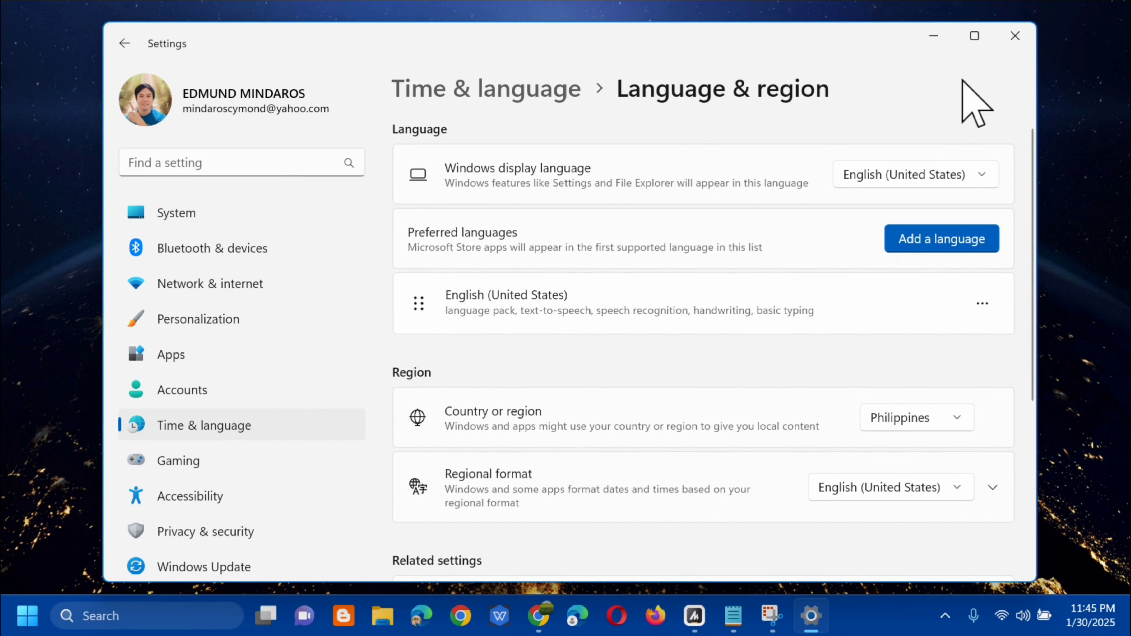
{"action": "left_click", "coordinate": [1014, 36]}
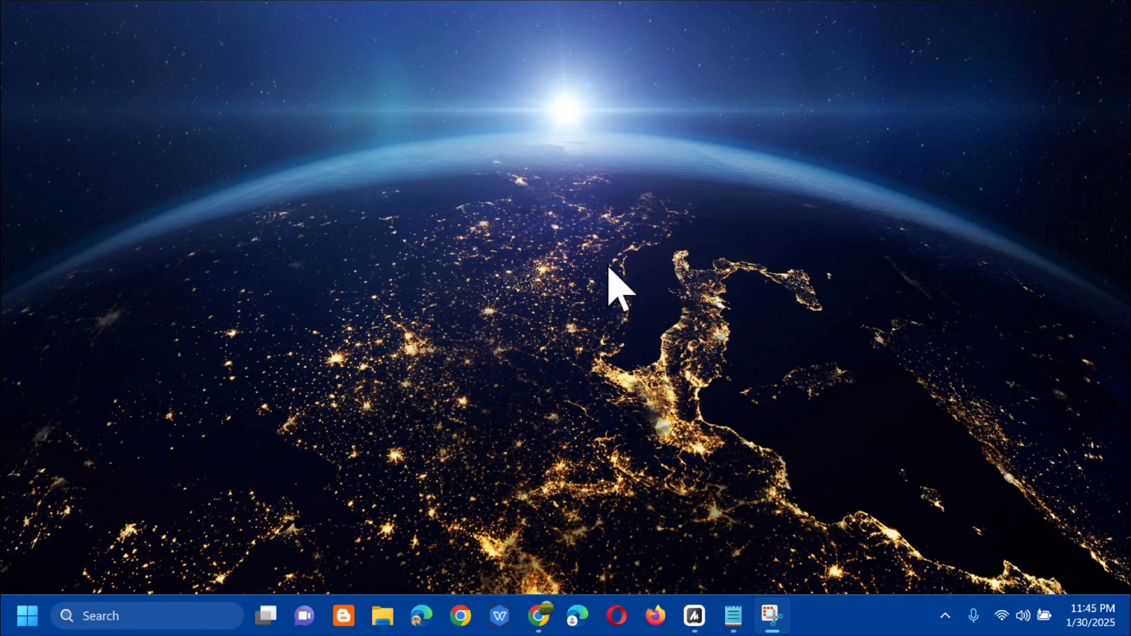
Step: Search Windows for the Registry Editor and run it as administrator, allowing it to make changes
{"action": "left_click", "coordinate": [35, 623]}
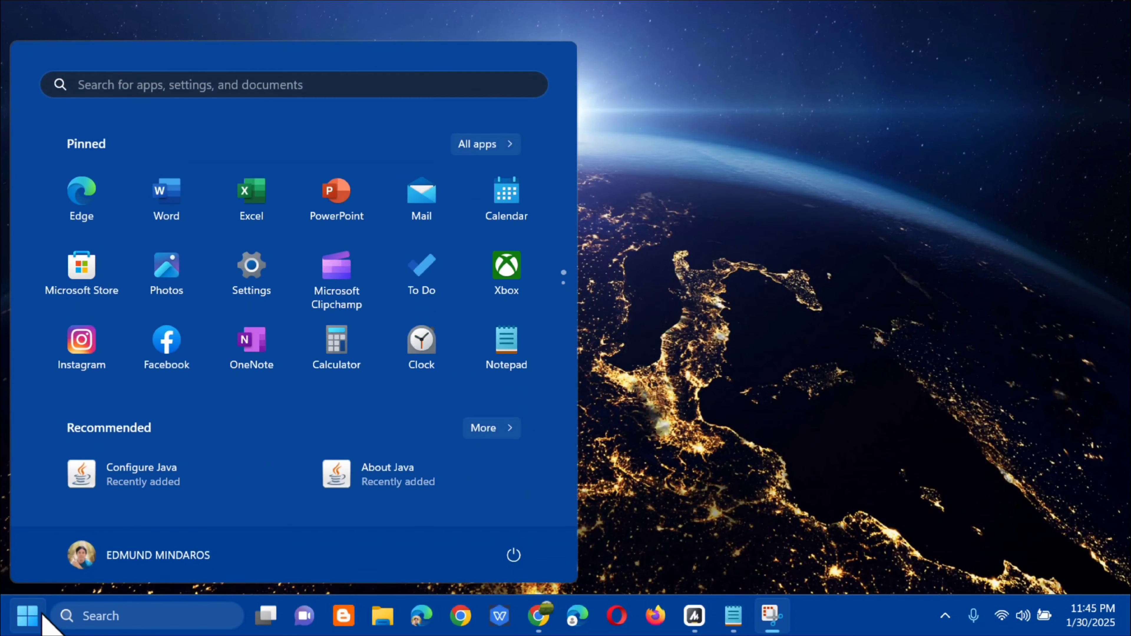
{"action": "left_click", "coordinate": [224, 85]}
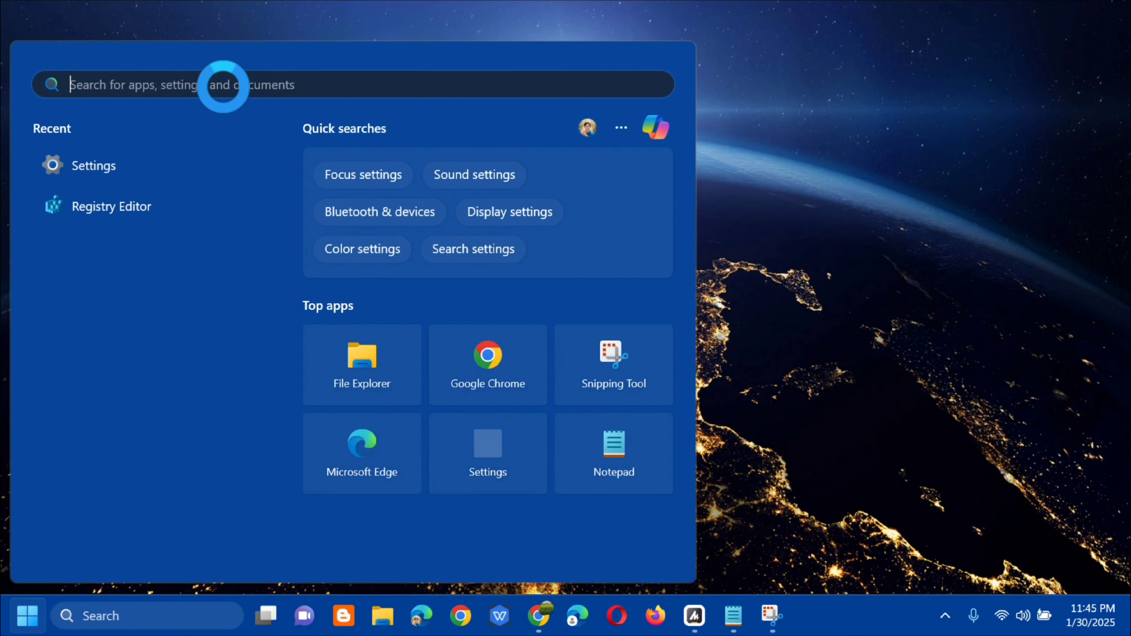
{"action": "type", "text": "REGISTRY"}
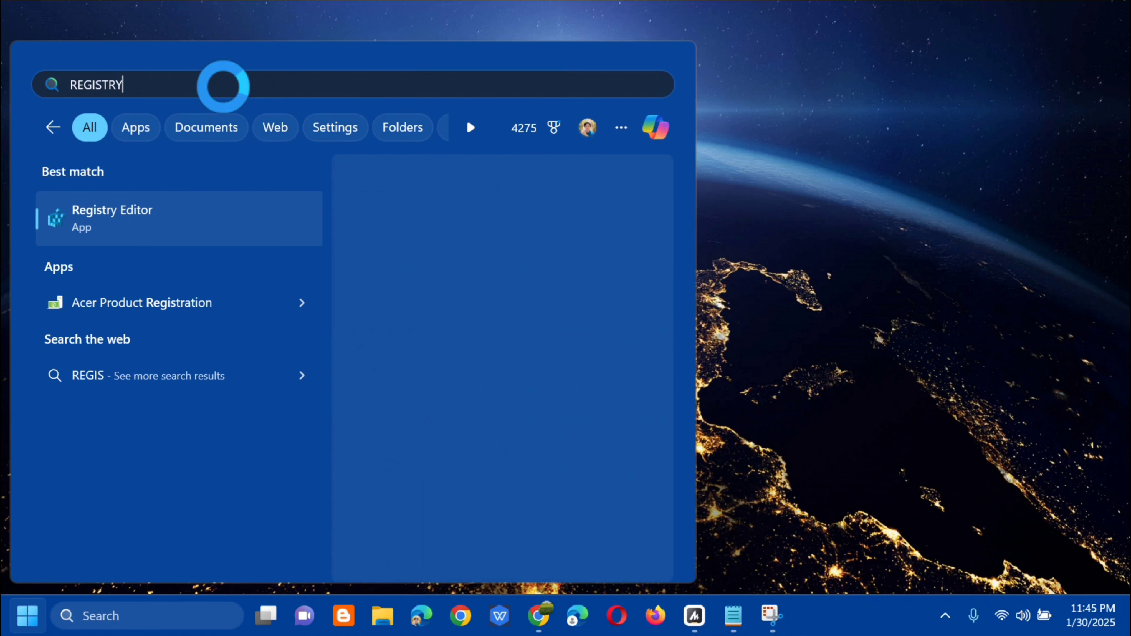
{"action": "right_click", "coordinate": [199, 216]}
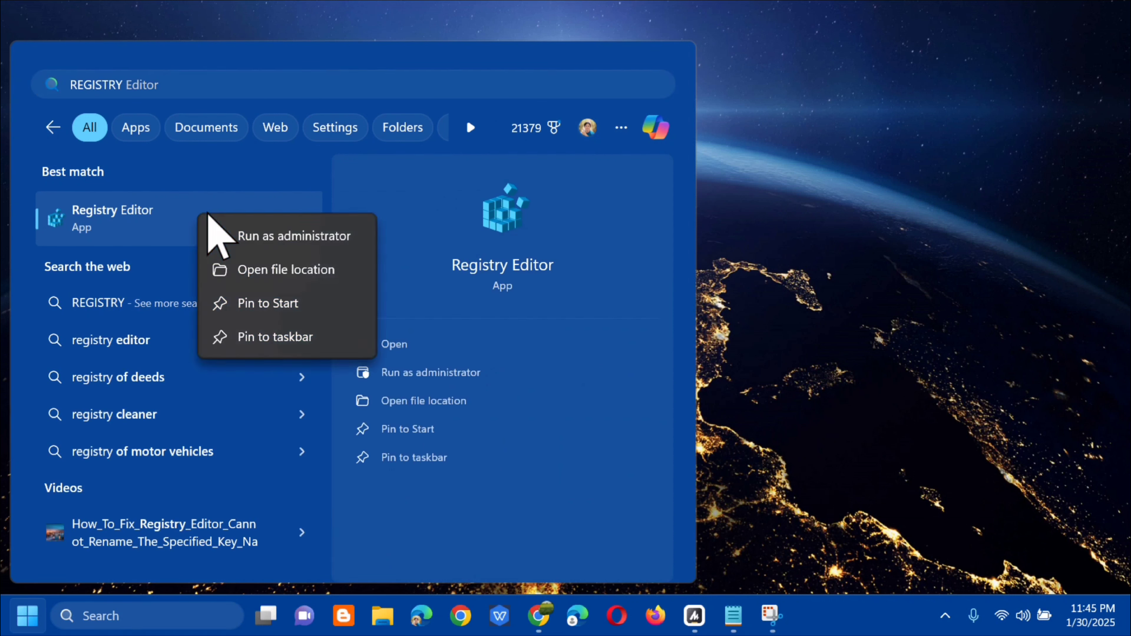
{"action": "left_click", "coordinate": [286, 240]}
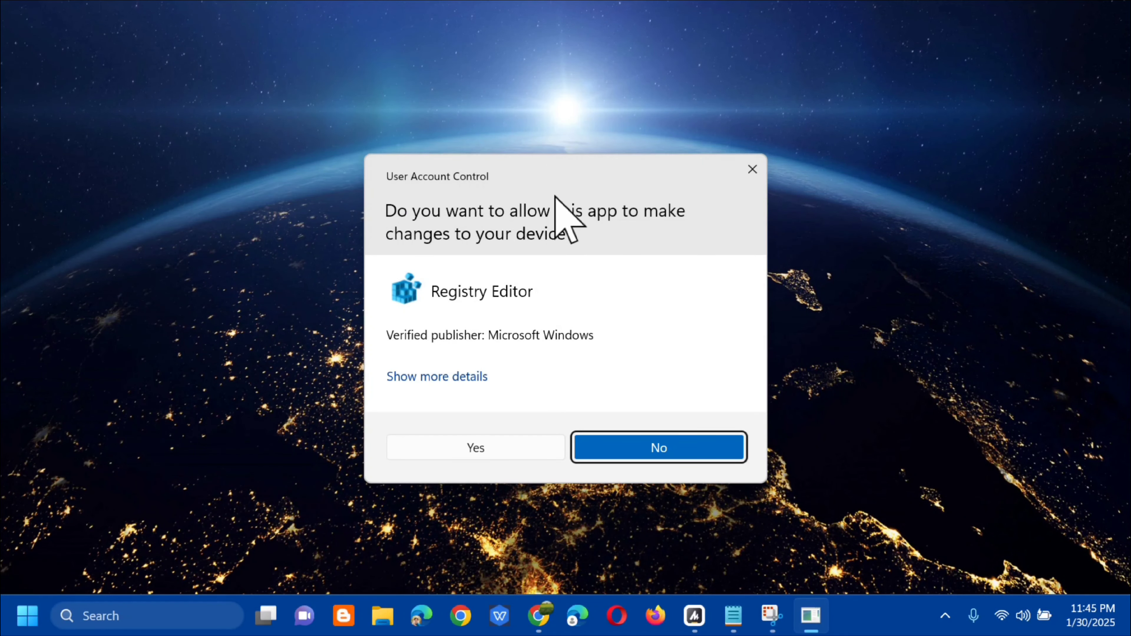
{"action": "left_click", "coordinate": [487, 445]}
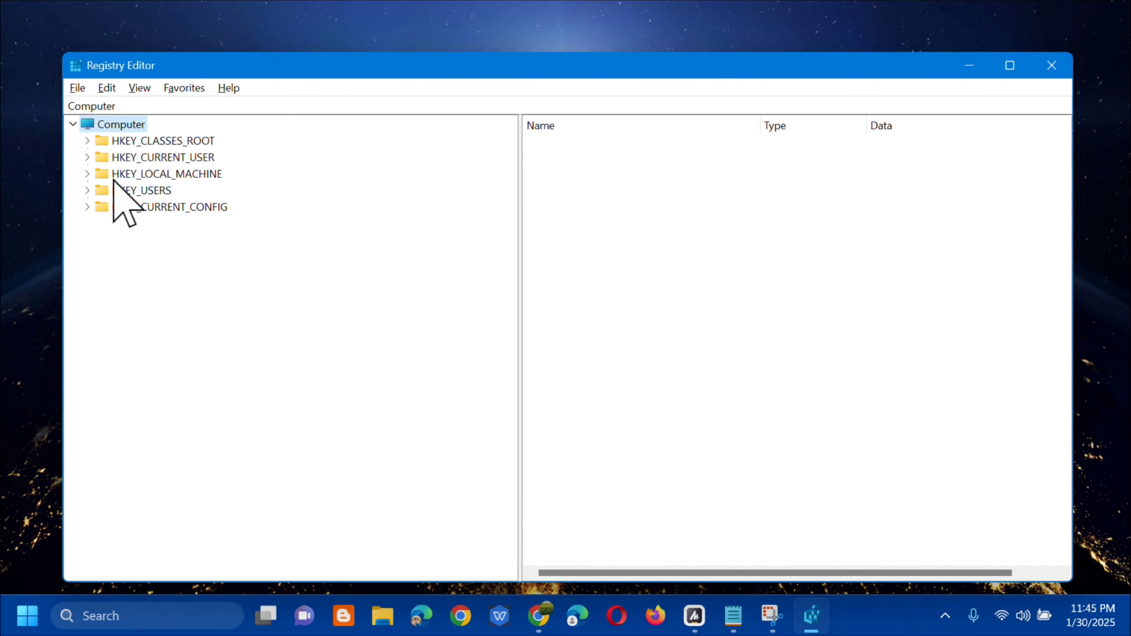
Step: Open the registry key HKEY_LOCAL_MACHINE\SYSTEM\CurrentControlSet\Control\Keyboard Layout
{"action": "left_click", "coordinate": [87, 174]}
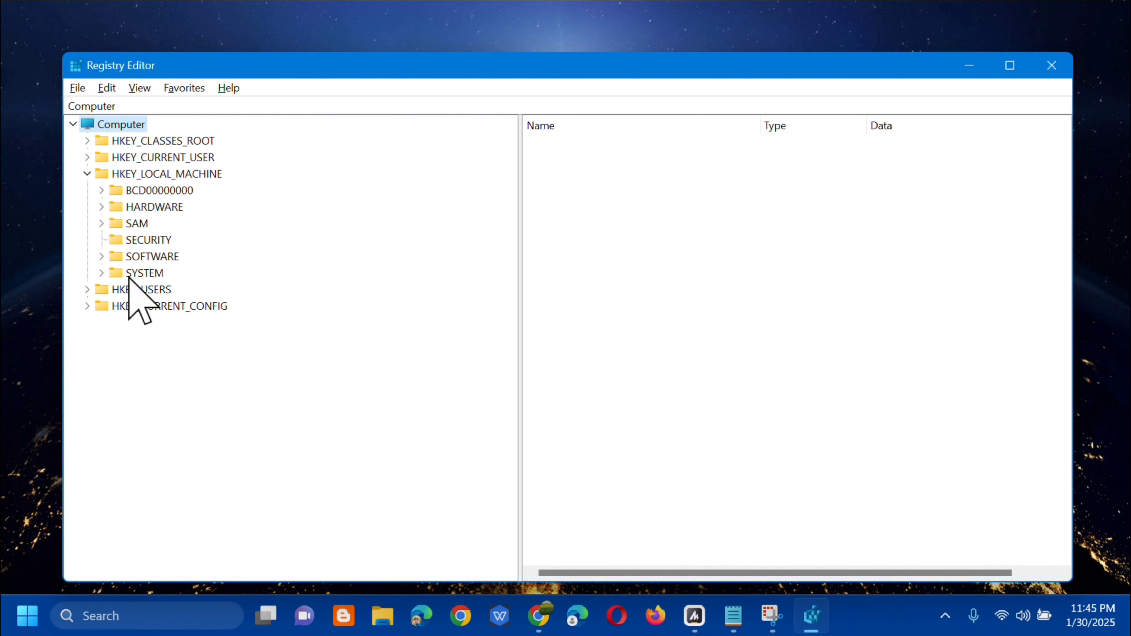
{"action": "left_click", "coordinate": [101, 272]}
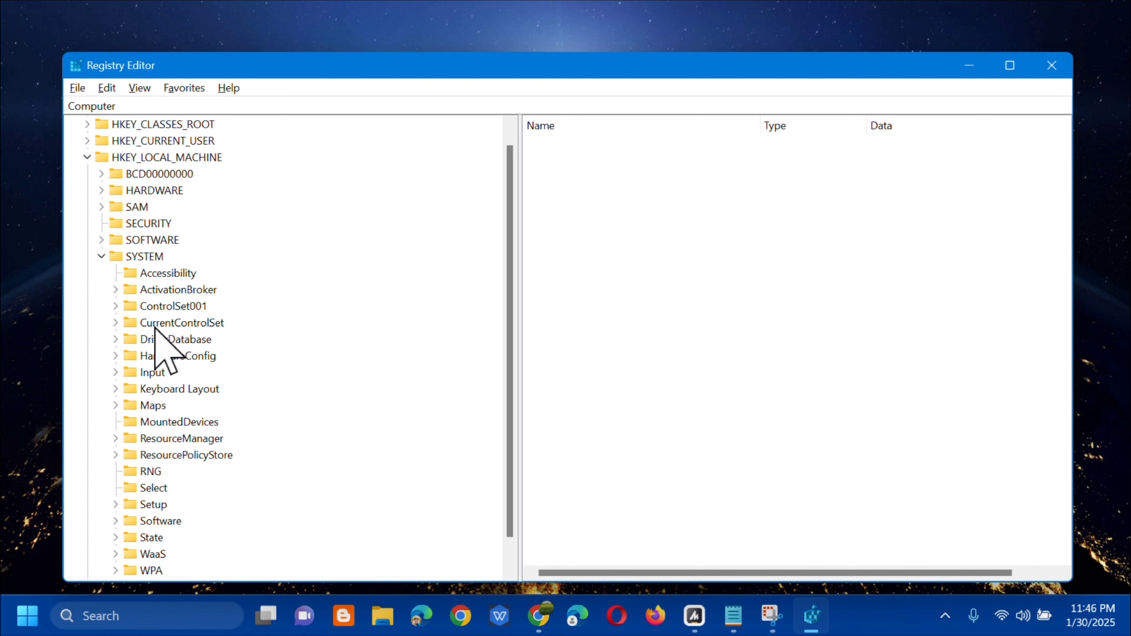
{"action": "left_click", "coordinate": [115, 322]}
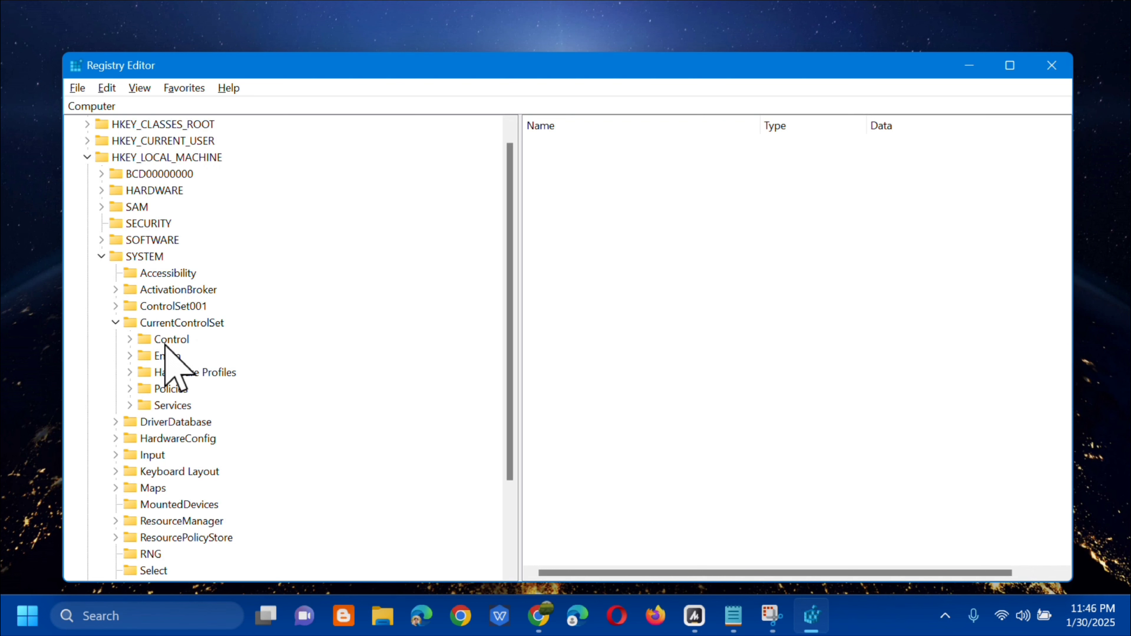
{"action": "left_click", "coordinate": [130, 339]}
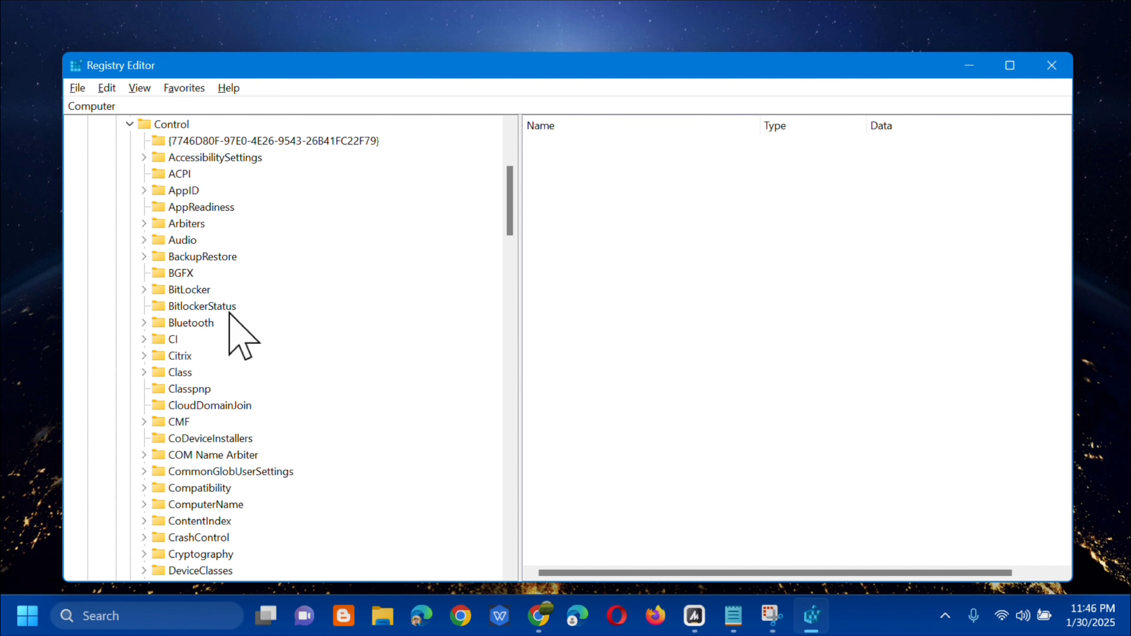
{"action": "scroll", "coordinate": [230, 321], "scroll_direction": "down", "scroll_amount": 9}
{"action": "scroll", "coordinate": [229, 328], "scroll_direction": "down", "scroll_amount": 7}
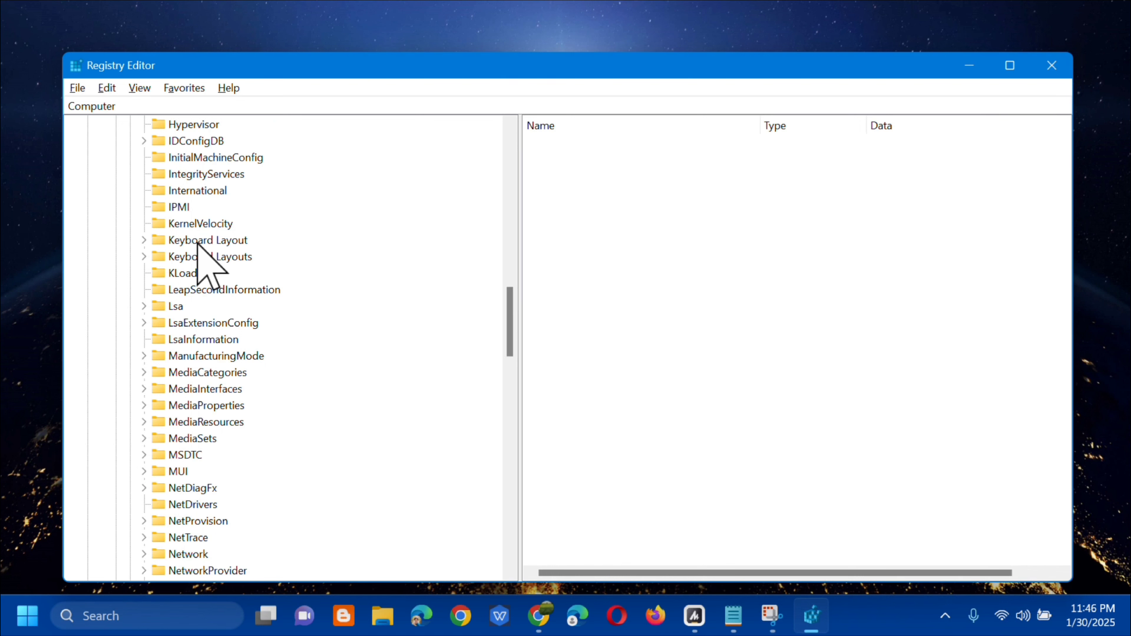
{"action": "left_click", "coordinate": [220, 241]}
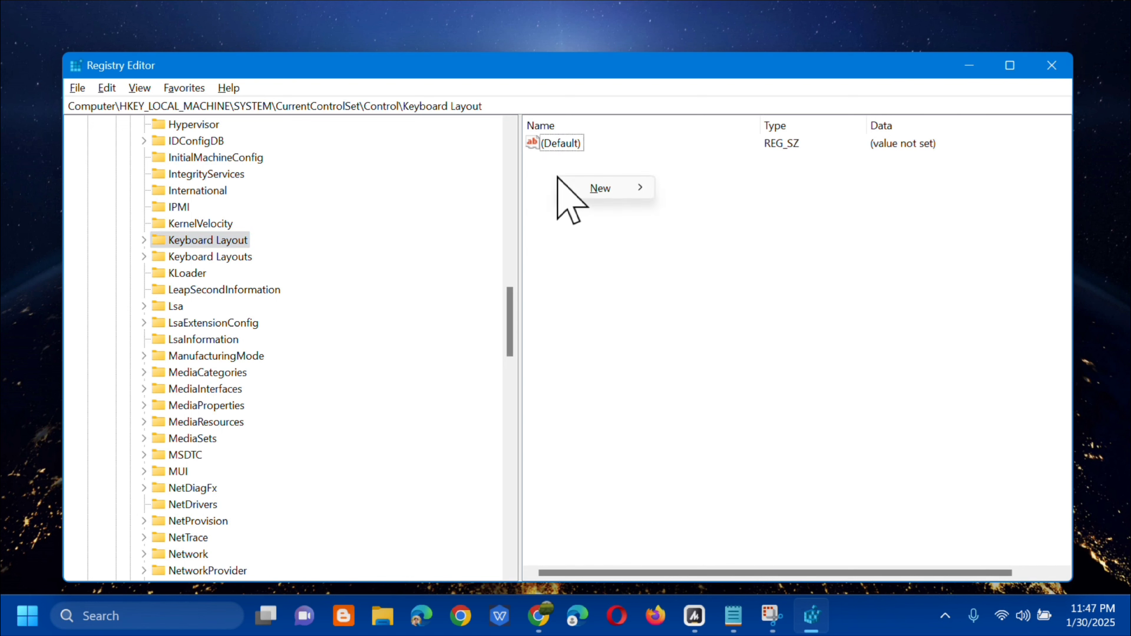
Step: Create a DWORD (32-bit) value named IgnoreRemoteKeyboardLayout in the Keyboard Layout key
{"action": "mouse_move", "coordinate": [628, 191]}
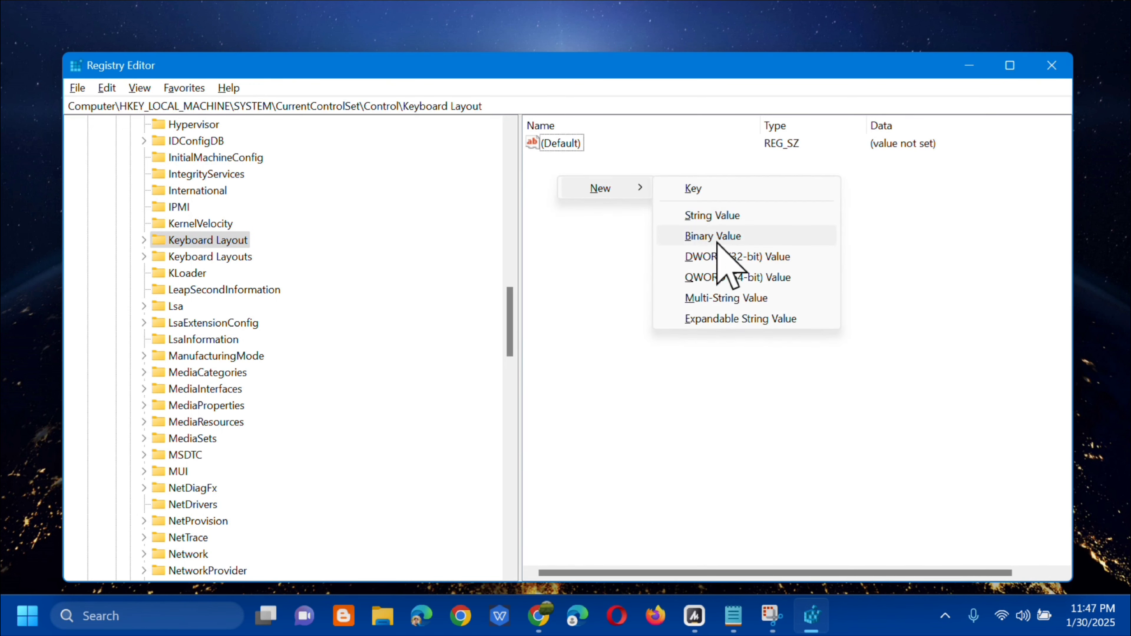
{"action": "left_click", "coordinate": [716, 258]}
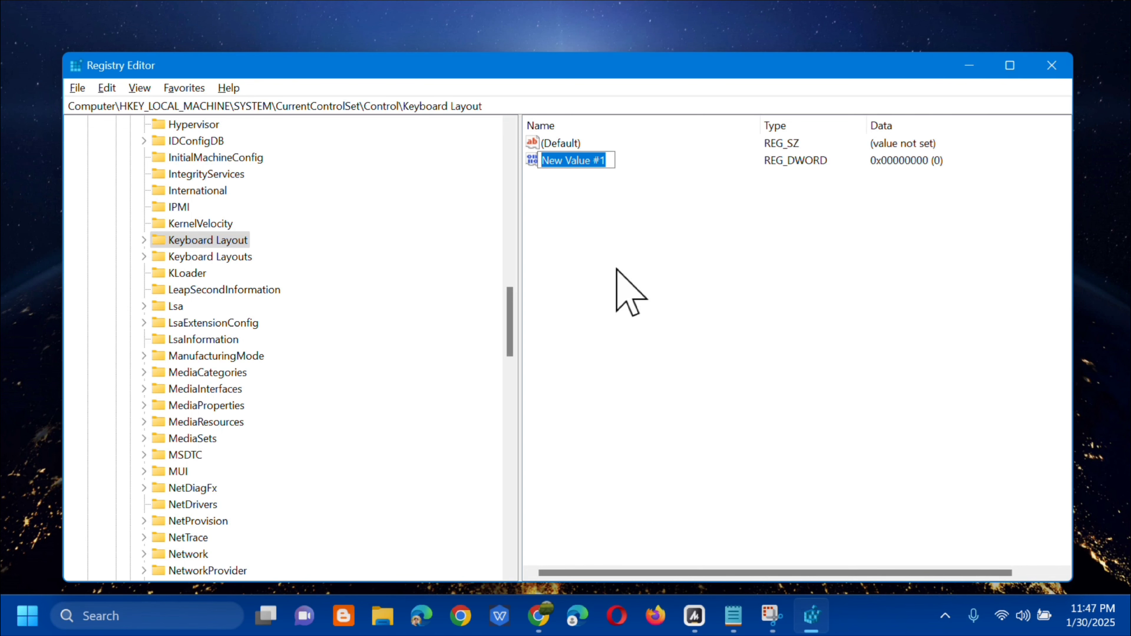
{"action": "key", "text": "BackSpace"}
{"action": "key", "text": "Caps_Lock"}
{"action": "type", "text": "Igno"}
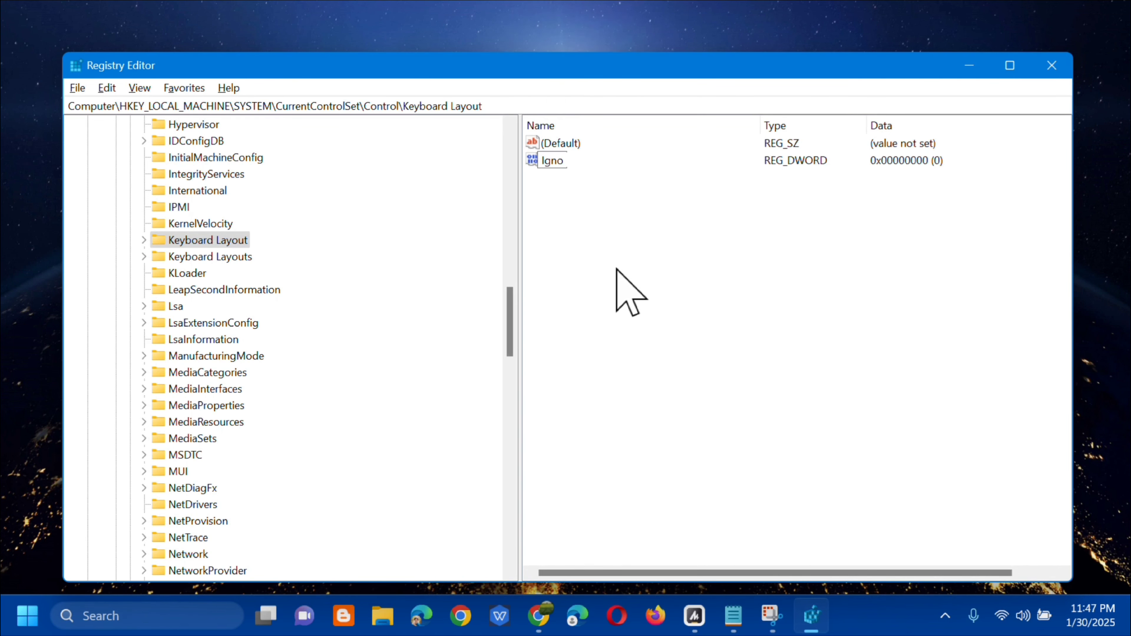
{"action": "type", "text": "reRemoteKeyboardLayout"}
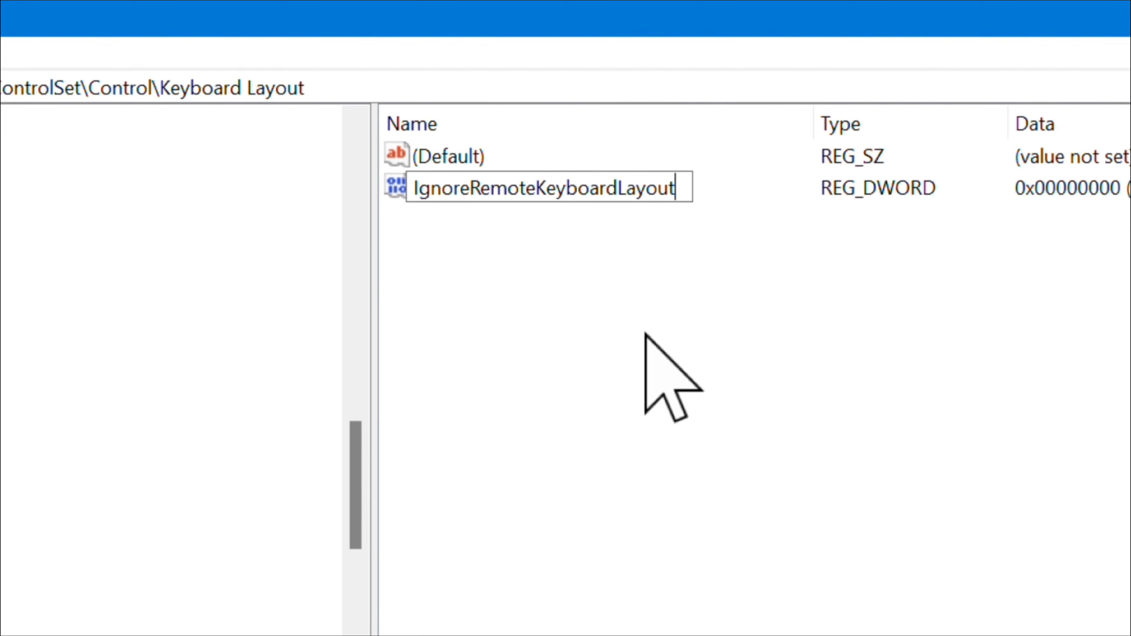
{"action": "key", "text": "Return"}
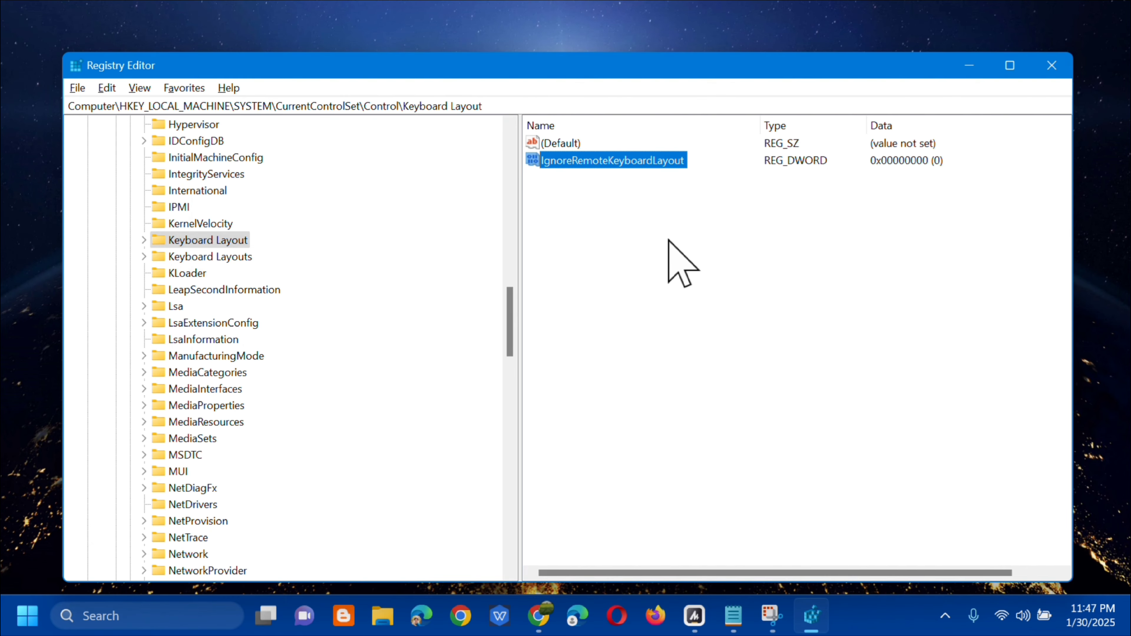
Step: Set the IgnoreRemoteKeyboardLayout value data to 1 in hexadecimal and minimize the Registry Editor
{"action": "double_click", "coordinate": [622, 161]}
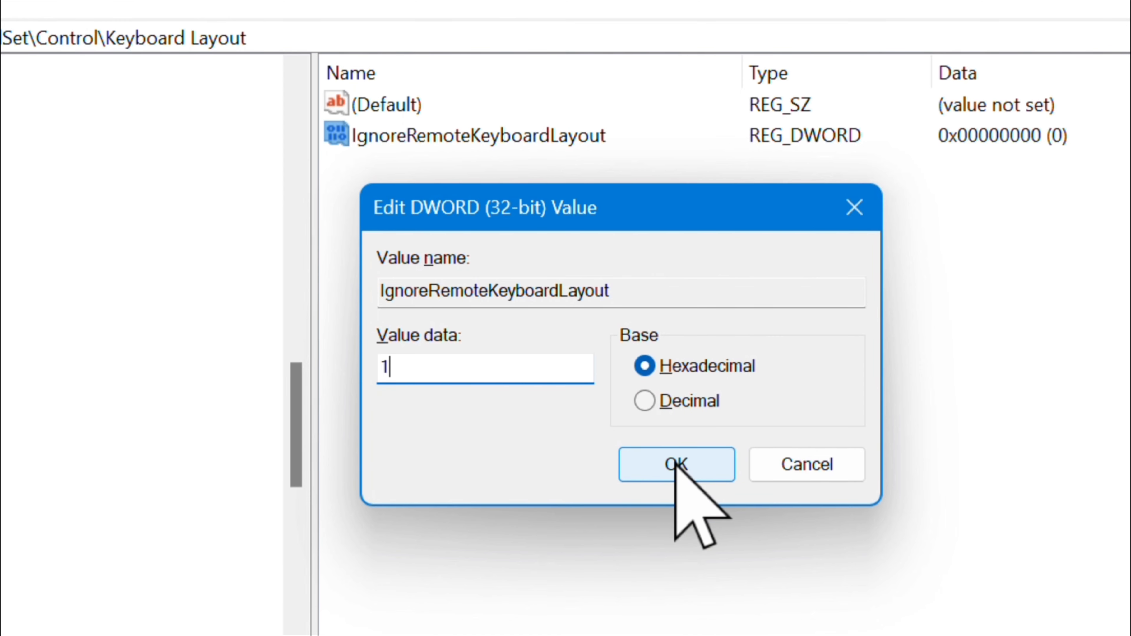
{"action": "left_click", "coordinate": [676, 463]}
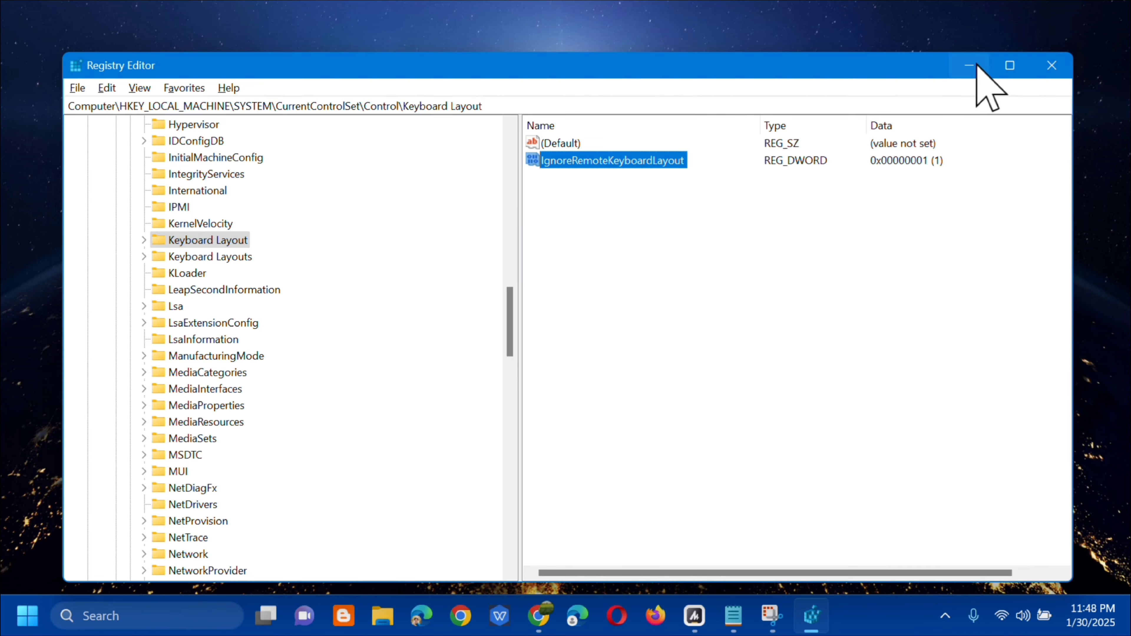
{"action": "left_click", "coordinate": [974, 66]}
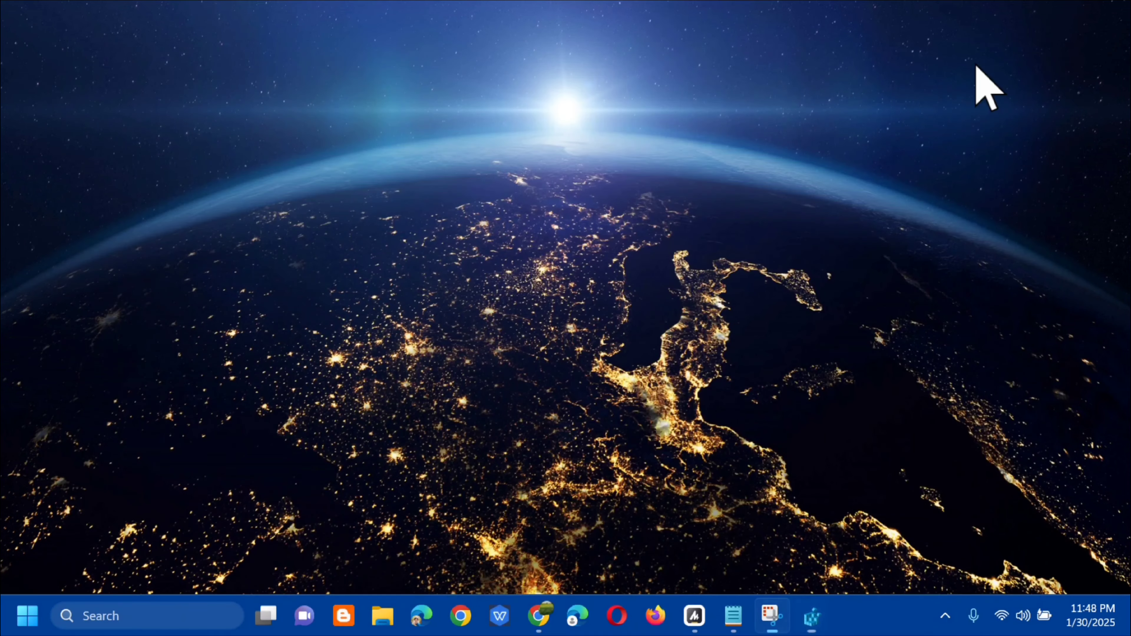
Step: Display the computer's shut down and restart options and dismiss them without choosing one
{"action": "left_click", "coordinate": [28, 617]}
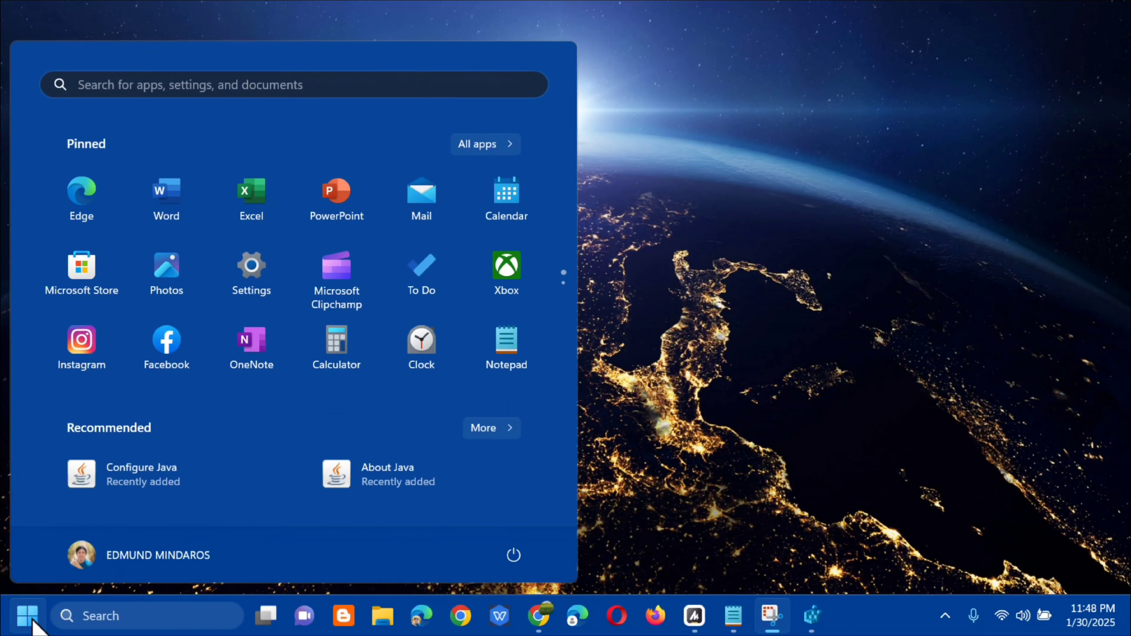
{"action": "left_click", "coordinate": [512, 557]}
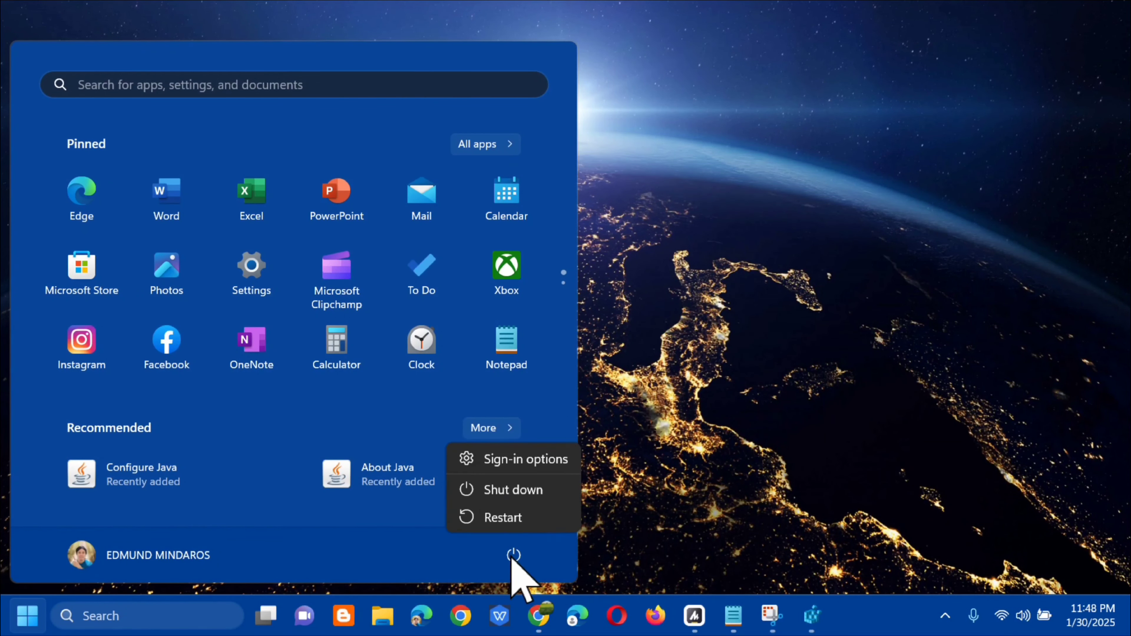
{"action": "left_click", "coordinate": [707, 420]}
{"action": "left_click", "coordinate": [707, 420]}
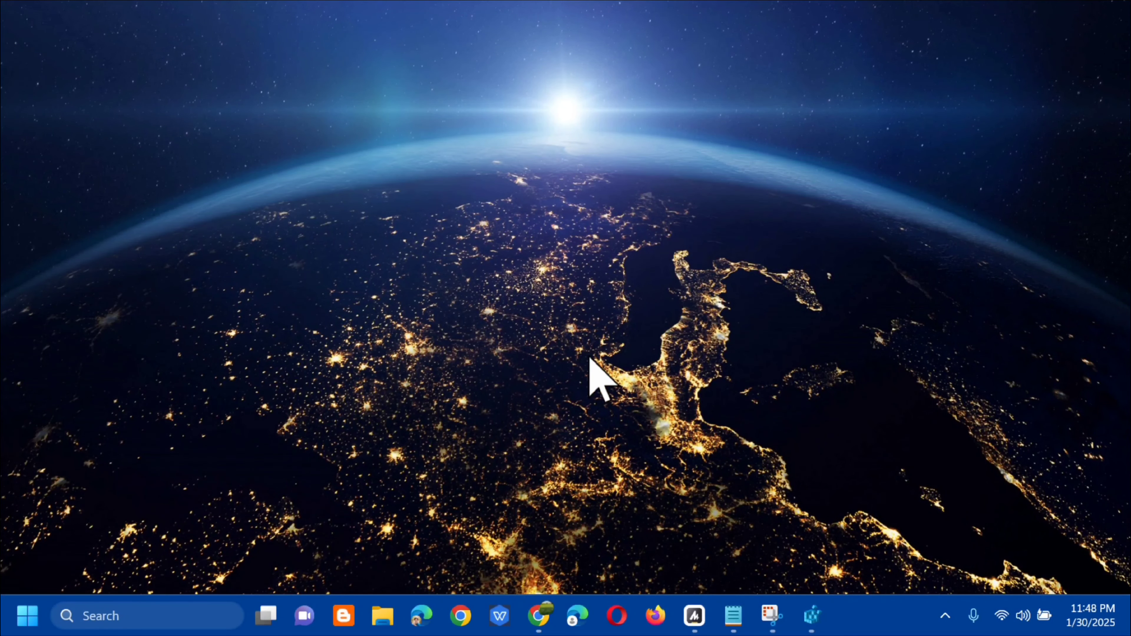